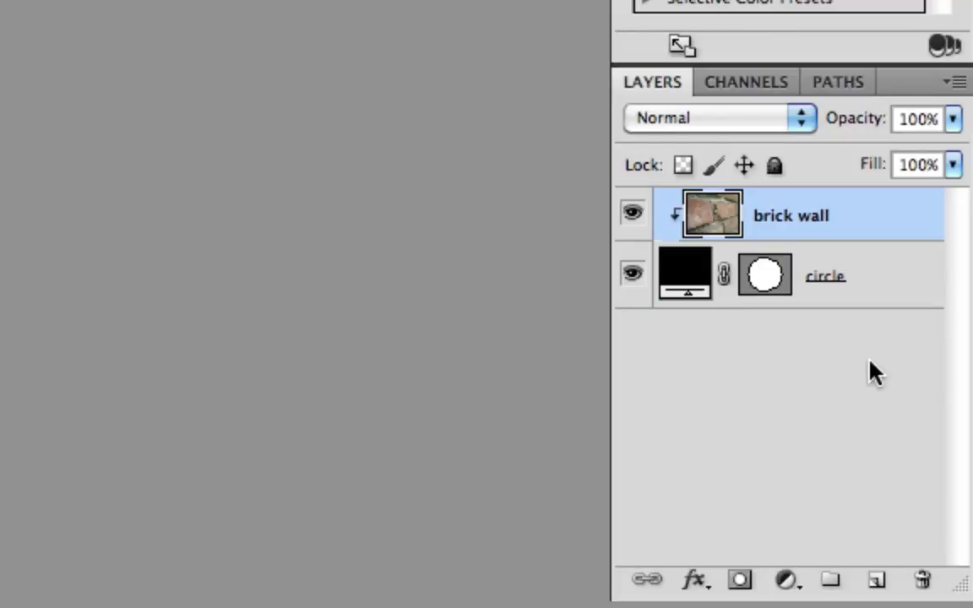
In the finished example, select the circle shape, clipped brick wall and BRICK WALL text layers.
{"action": "left_click", "coordinate": [880, 288]}
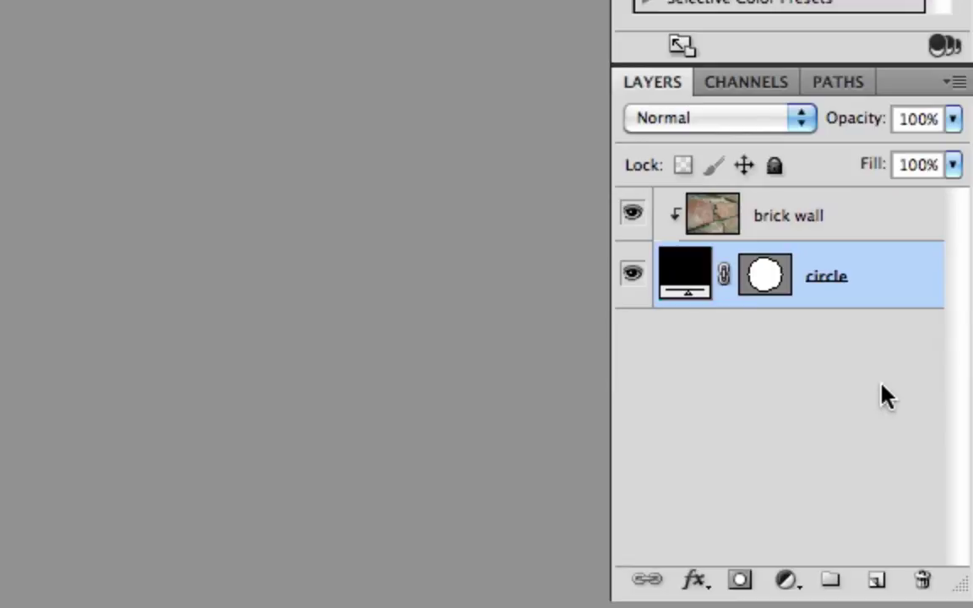
{"action": "left_click", "coordinate": [865, 224]}
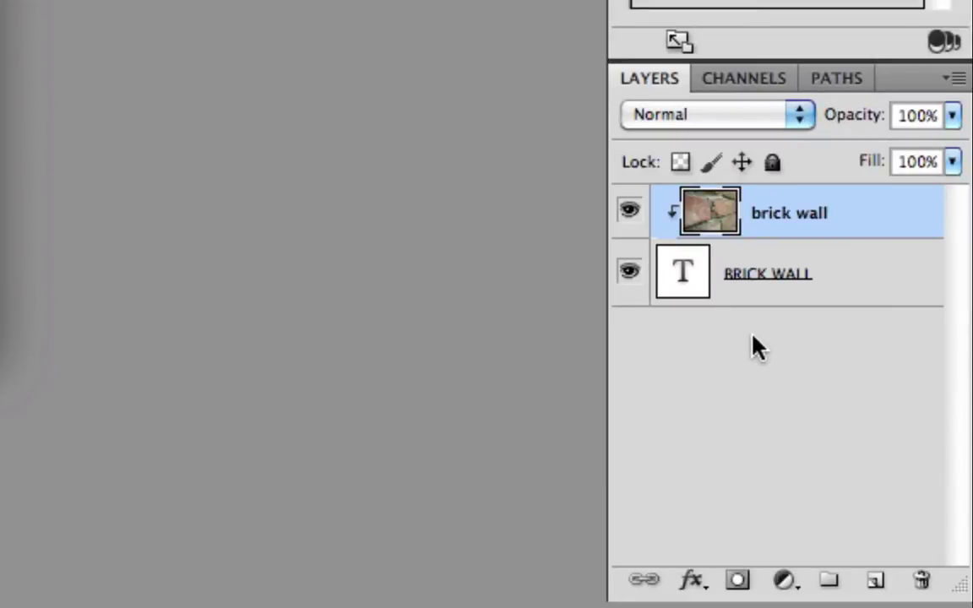
{"action": "left_click", "coordinate": [870, 289]}
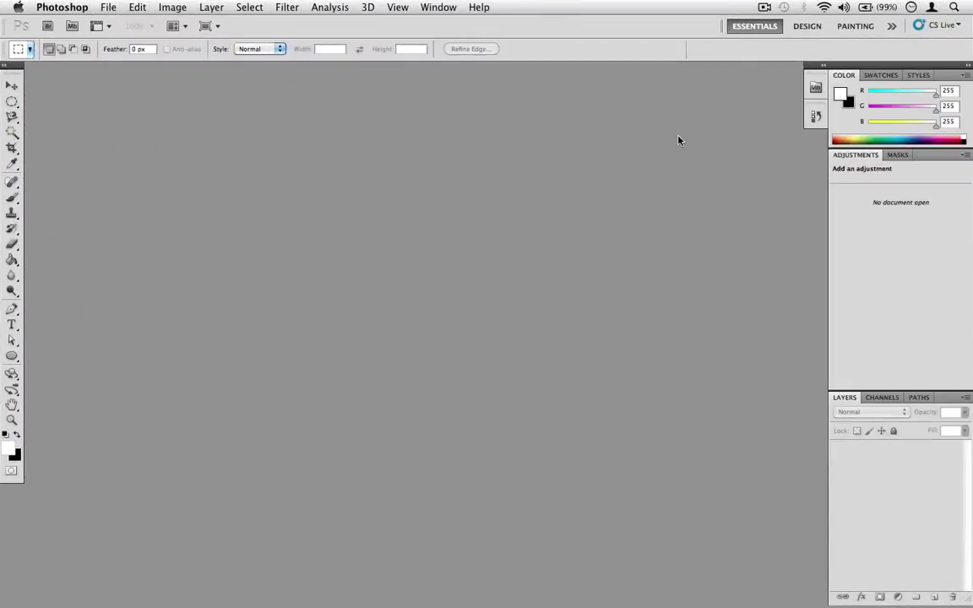
Open brick-wall.jpg.
{"action": "key", "text": "super+o"}
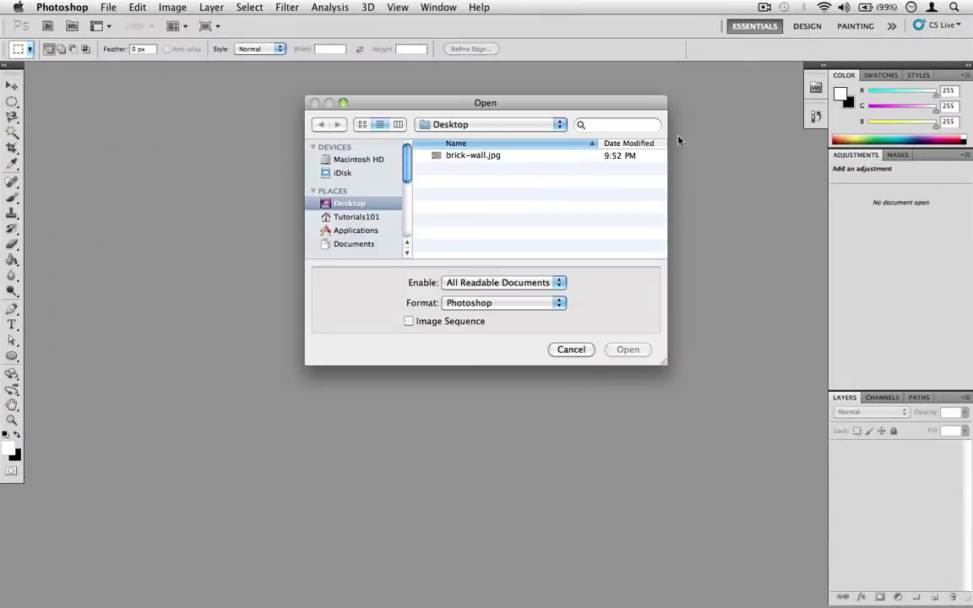
{"action": "left_click", "coordinate": [481, 161]}
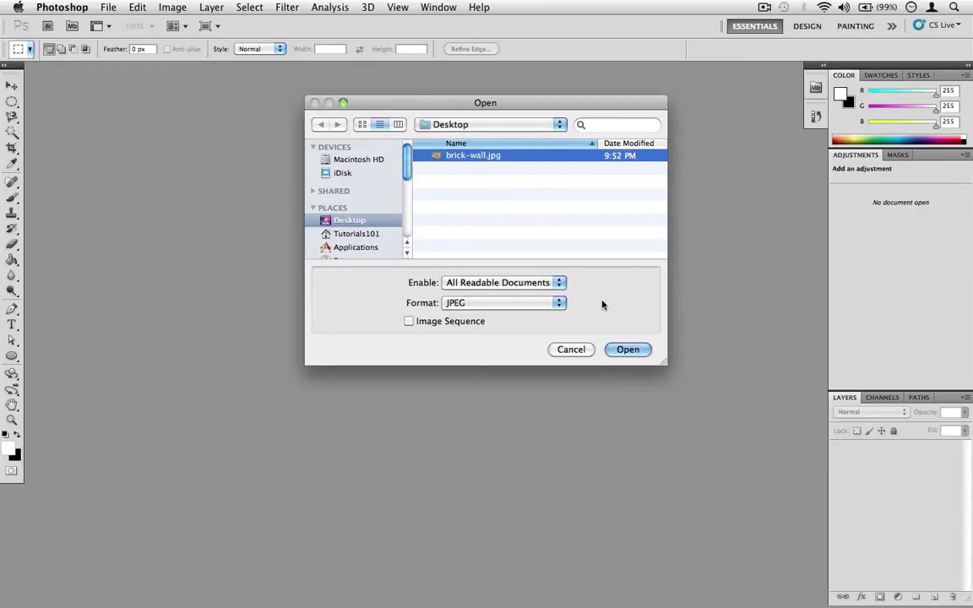
{"action": "left_click", "coordinate": [625, 349]}
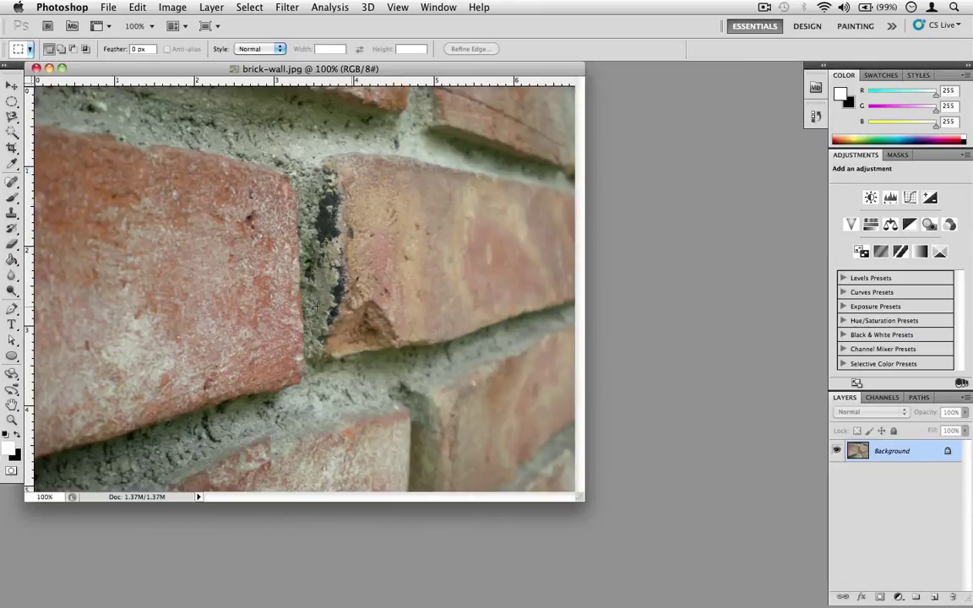
Type BRICK and WALL on two lines across the photo and commit the text.
{"action": "left_click", "coordinate": [12, 324]}
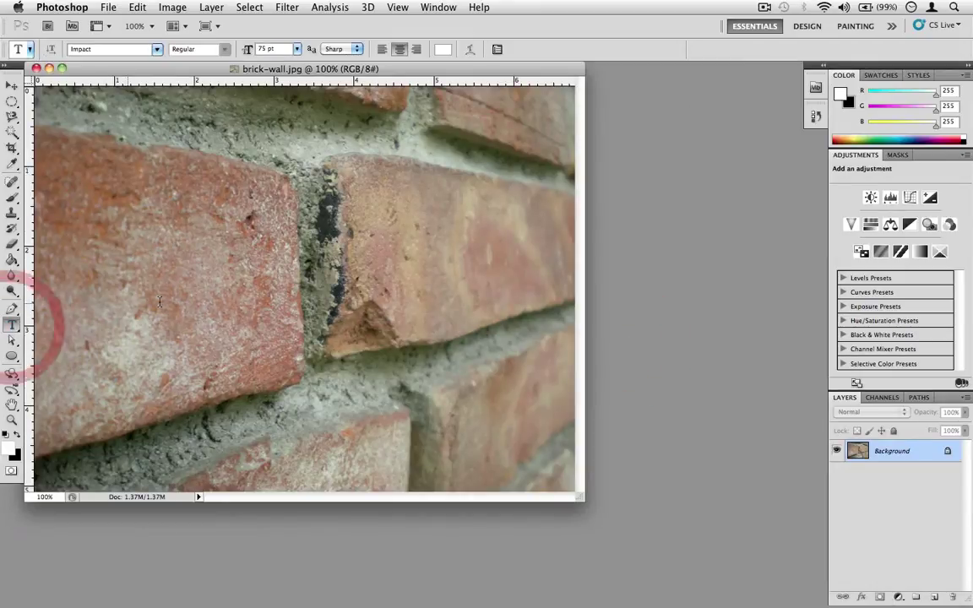
{"action": "left_click", "coordinate": [266, 315]}
{"action": "type", "text": "BRICK"}
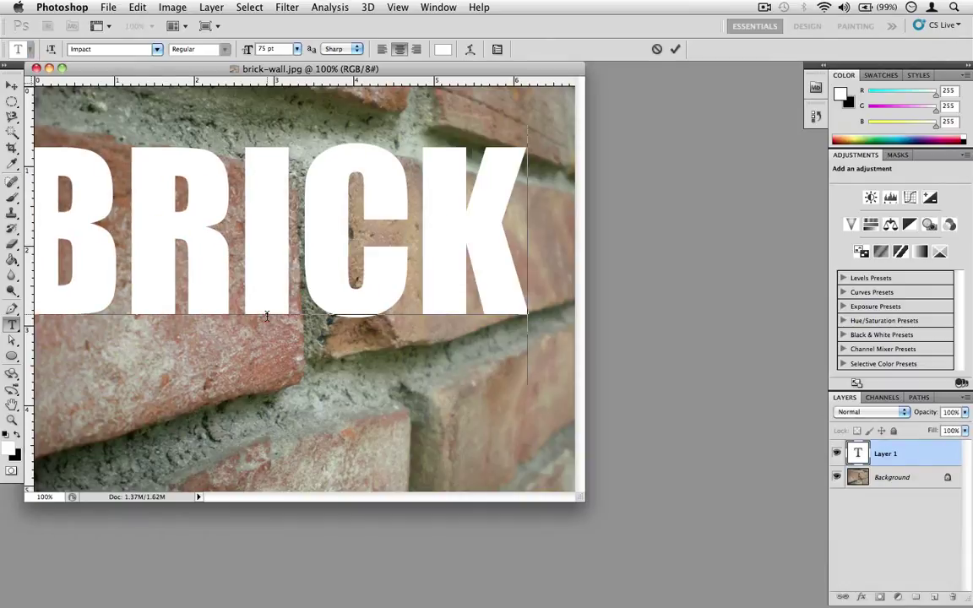
{"action": "key", "text": "Return"}
{"action": "type", "text": "WALL"}
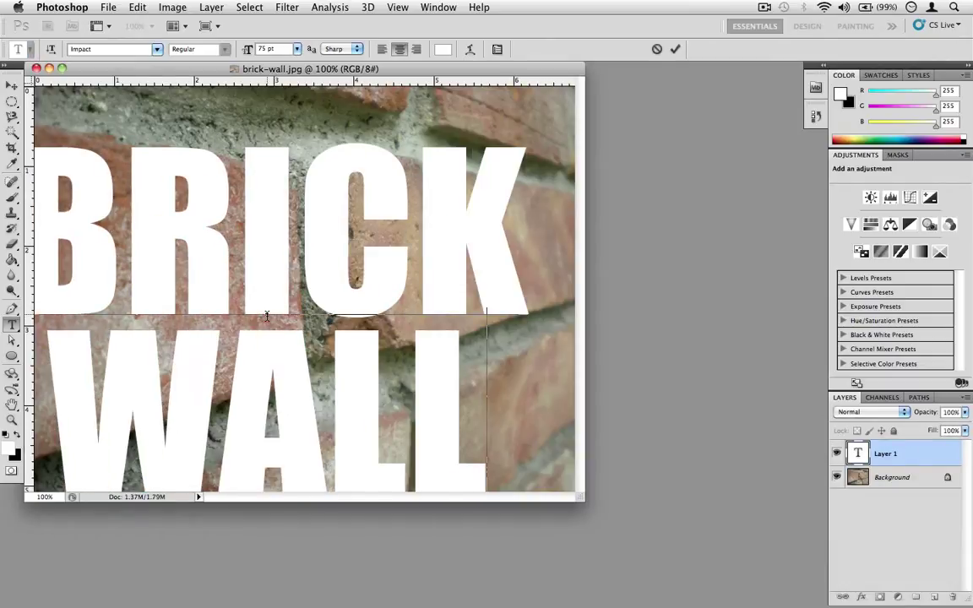
{"action": "left_click", "coordinate": [12, 86]}
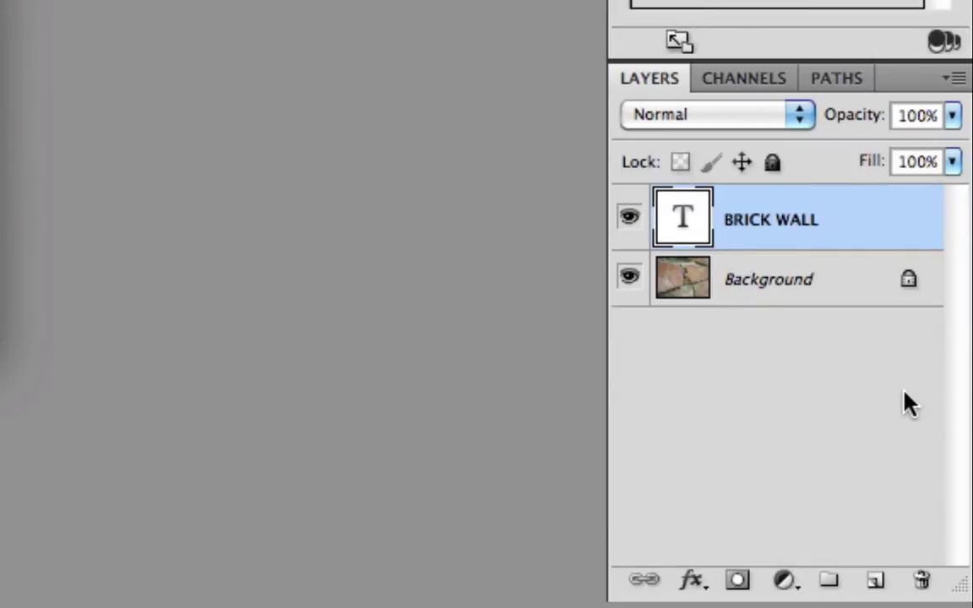
Convert the Background photo with Layer From Background into a regular layer named 'brick wall'.
{"action": "left_click", "coordinate": [819, 298]}
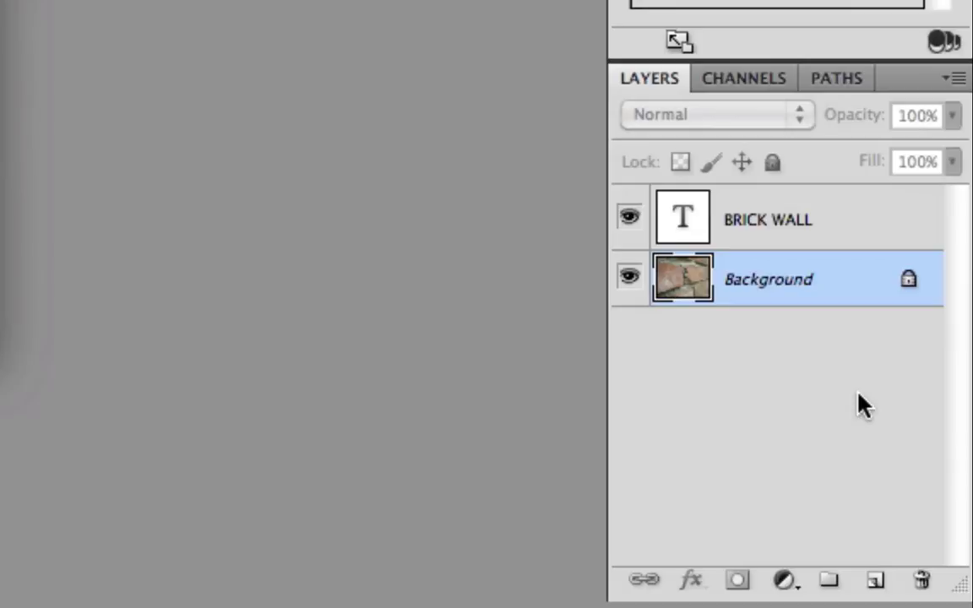
{"action": "right_click", "coordinate": [828, 298]}
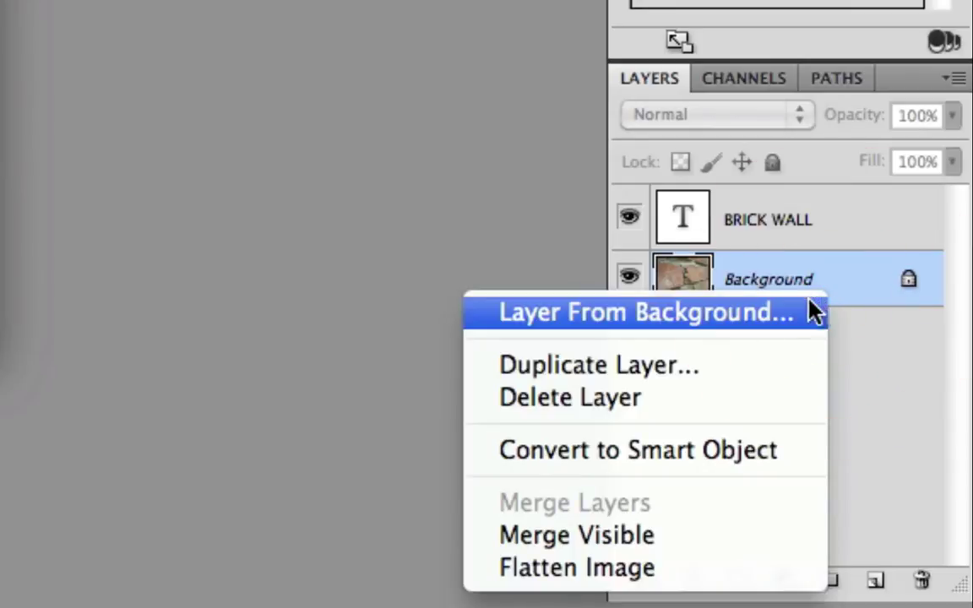
{"action": "left_click", "coordinate": [811, 313]}
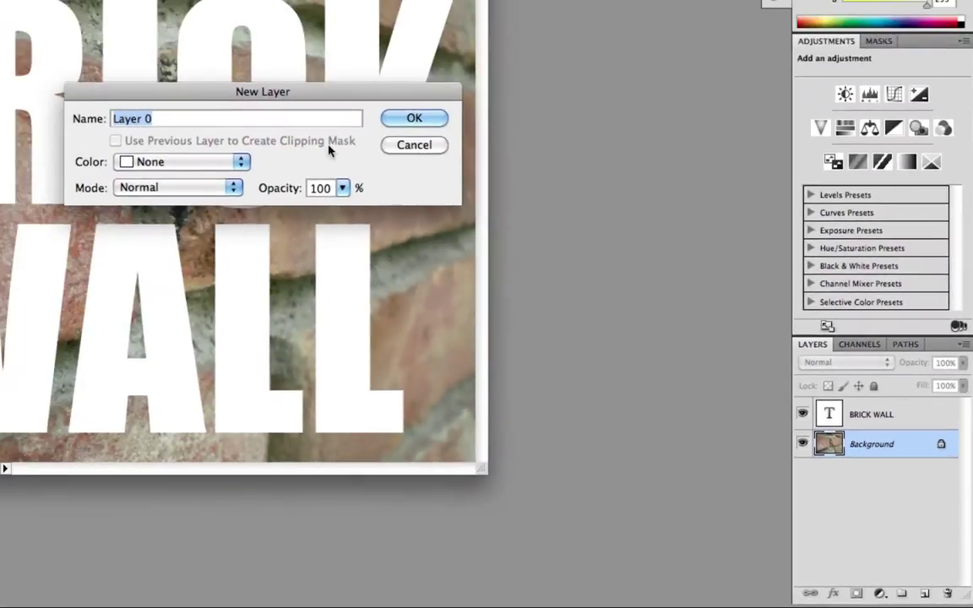
{"action": "type", "text": "bri"}
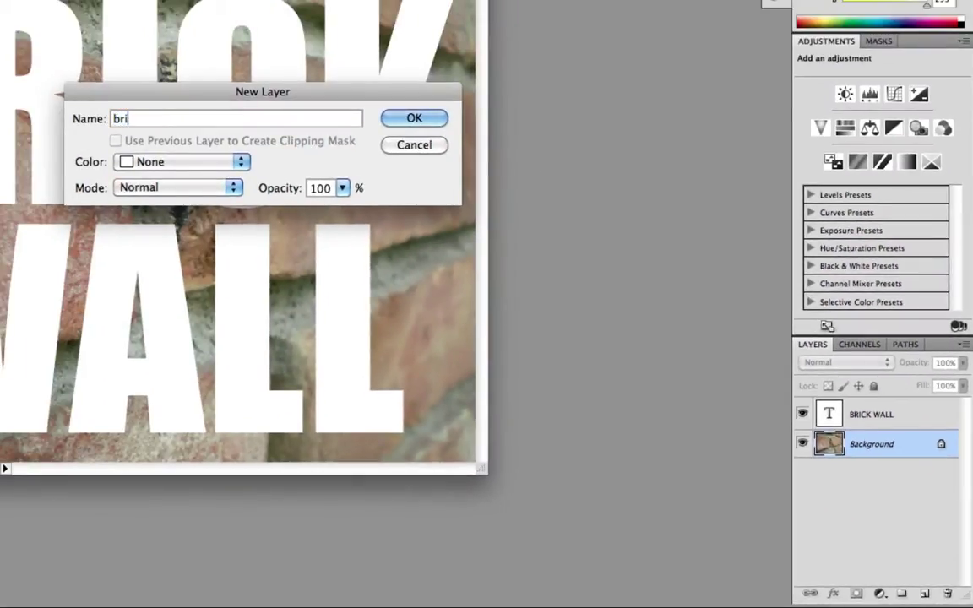
{"action": "type", "text": "ck wall"}
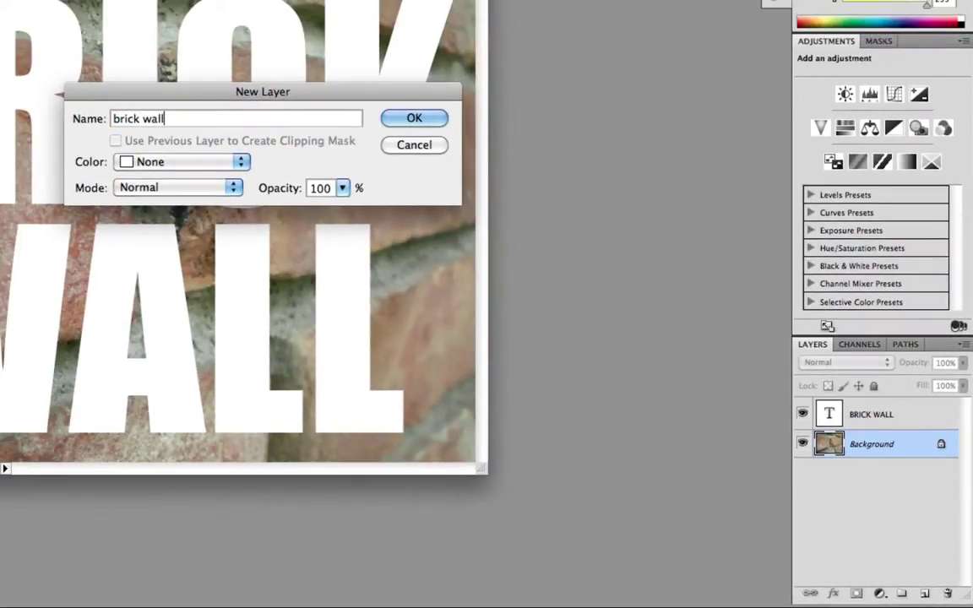
{"action": "left_click", "coordinate": [416, 119]}
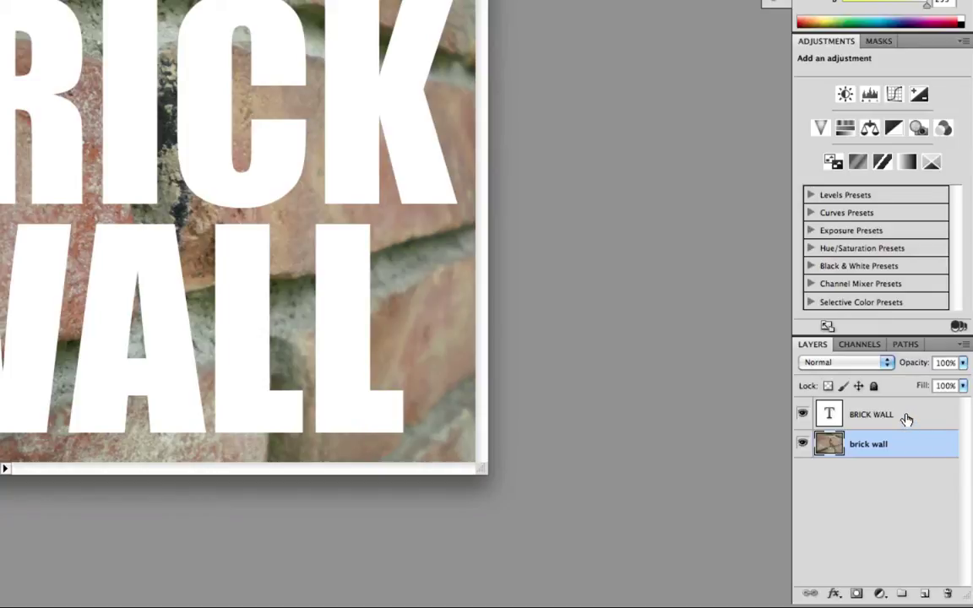
Move the BRICK WALL text layer beneath brick wall, then clip the brick photo to the text.
{"action": "left_click_drag", "start_coordinate": [907, 417], "coordinate": [912, 480]}
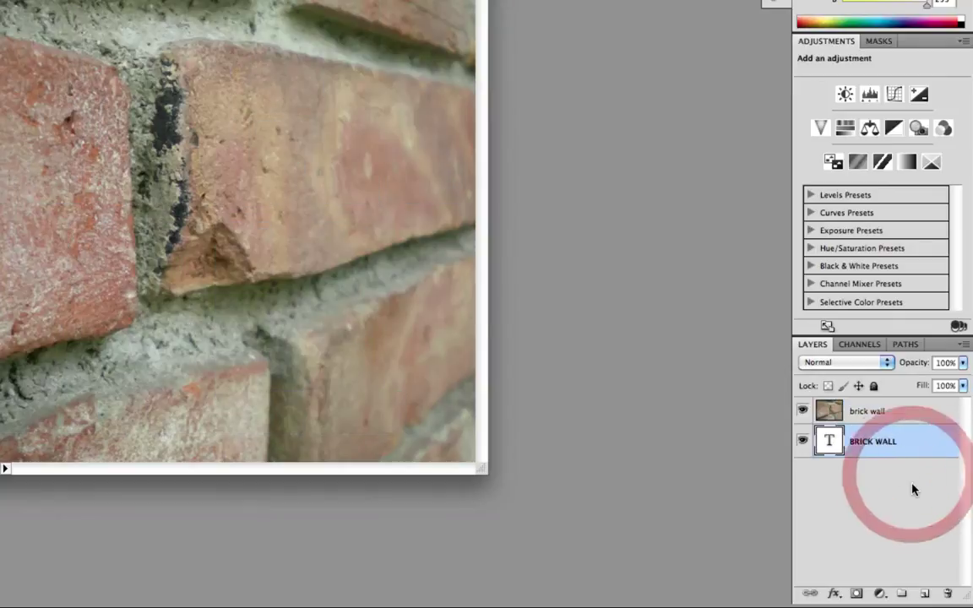
{"action": "right_click", "coordinate": [905, 415]}
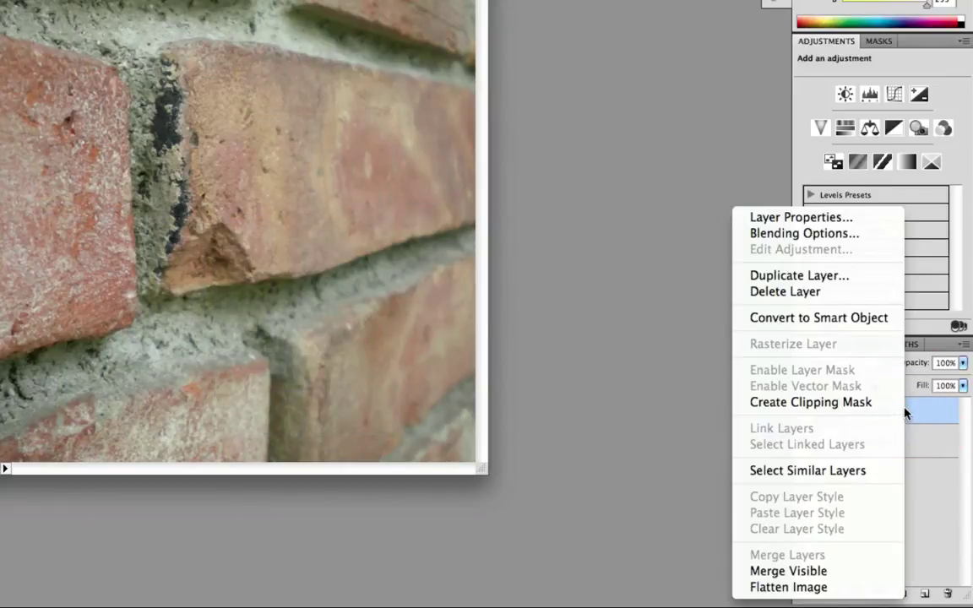
{"action": "left_click", "coordinate": [898, 404]}
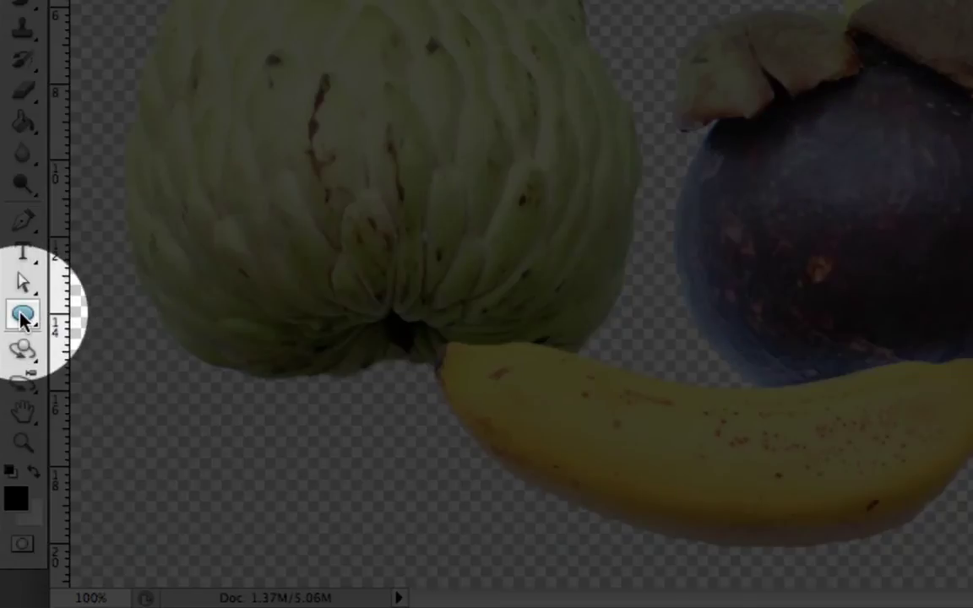
Draw an ellipse shape, Shape 1, over the fruit with the Ellipse tool.
{"action": "left_click", "coordinate": [22, 315]}
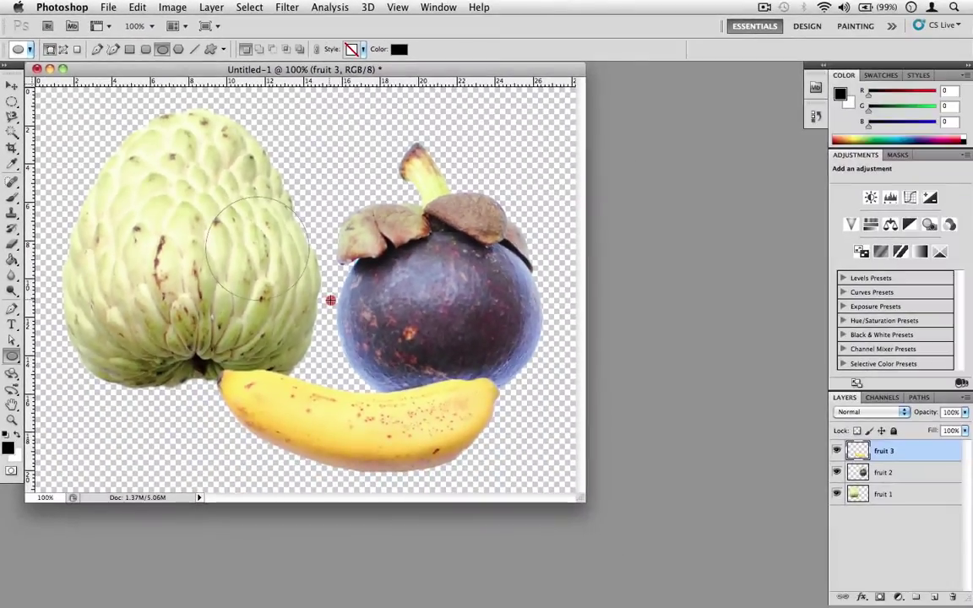
{"action": "left_click_drag", "start_coordinate": [329, 302], "coordinate": [494, 429]}
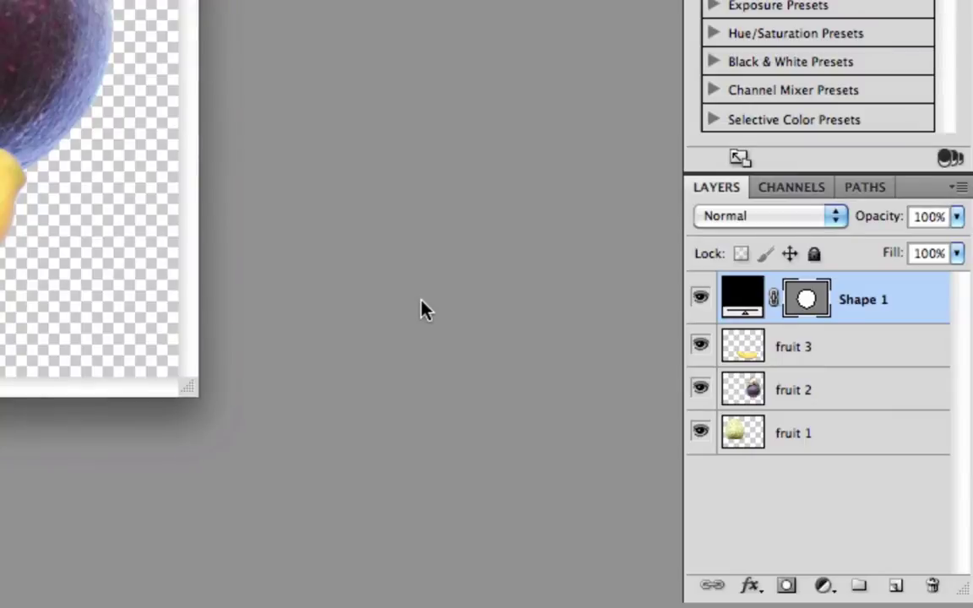
Move Shape 1 below fruit 1, then clip fruit 1, fruit 2 and fruit 3 to it.
{"action": "left_click_drag", "start_coordinate": [904, 302], "coordinate": [901, 475]}
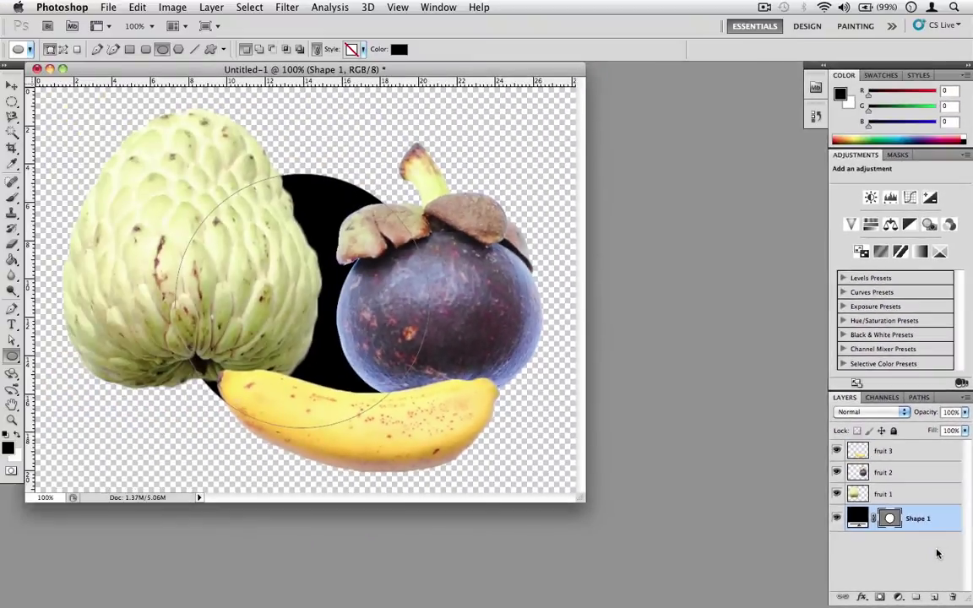
{"action": "left_click", "coordinate": [849, 495]}
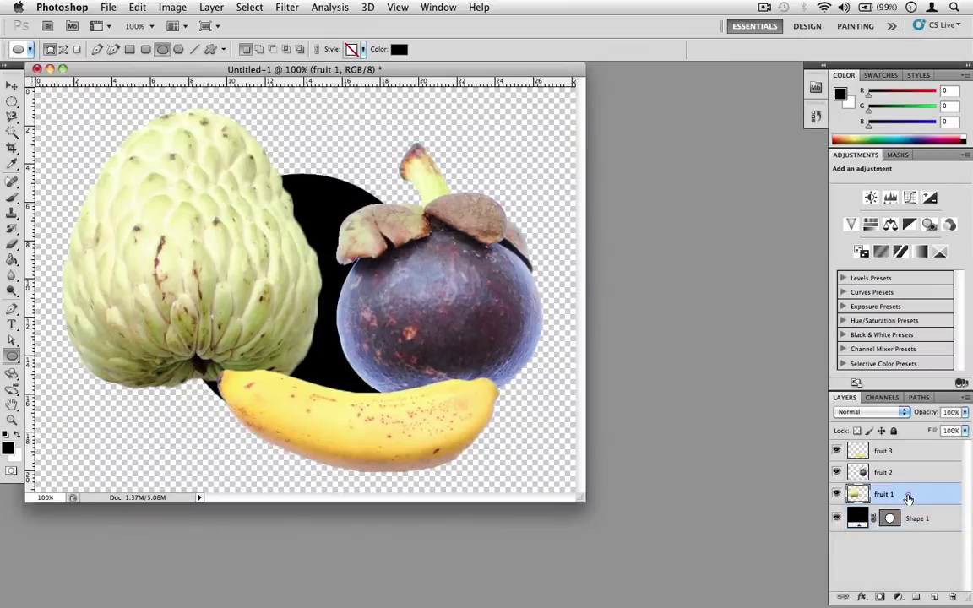
{"action": "right_click", "coordinate": [909, 497]}
{"action": "left_click", "coordinate": [833, 443]}
{"action": "left_click", "coordinate": [917, 475]}
{"action": "right_click", "coordinate": [917, 472]}
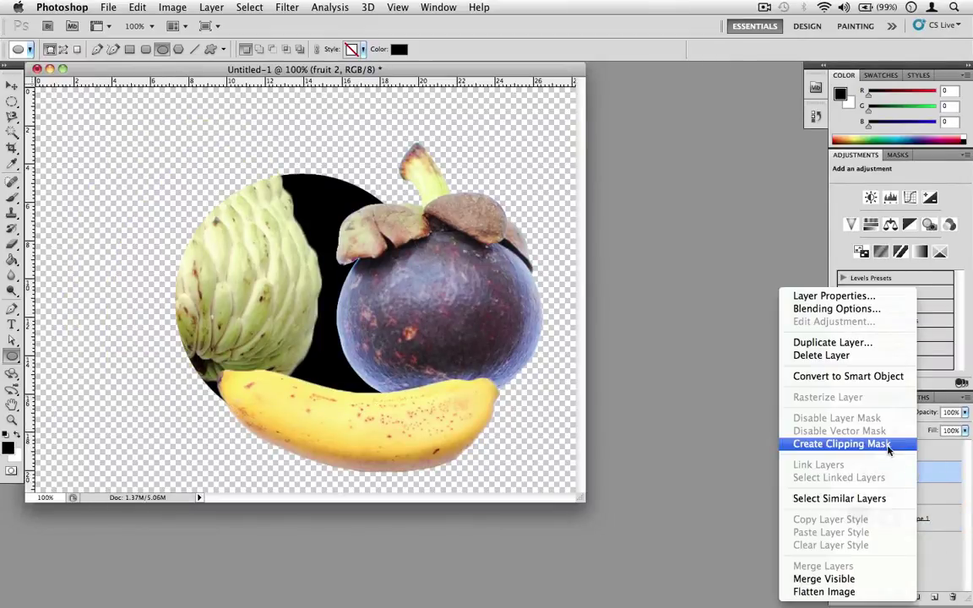
{"action": "left_click", "coordinate": [833, 442]}
{"action": "left_click", "coordinate": [893, 450]}
{"action": "right_click", "coordinate": [896, 450]}
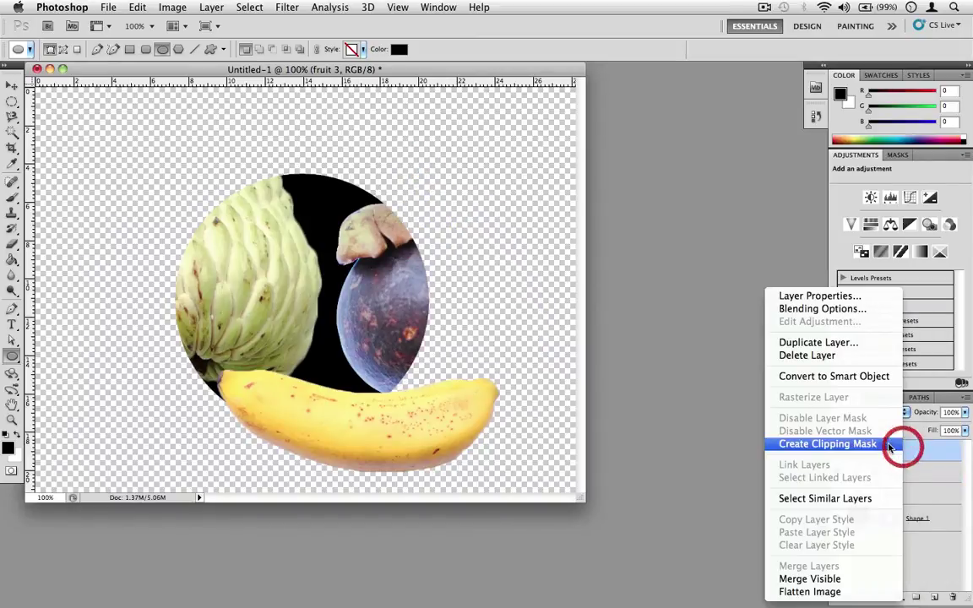
{"action": "left_click", "coordinate": [887, 445]}
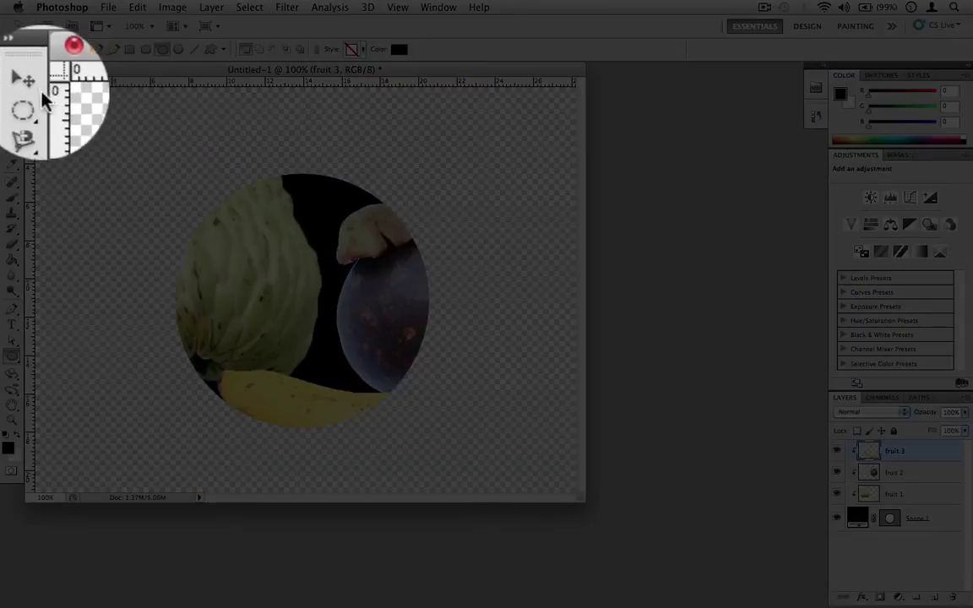
Shift the Shape 1 circle slightly to the right.
{"action": "left_click", "coordinate": [13, 86]}
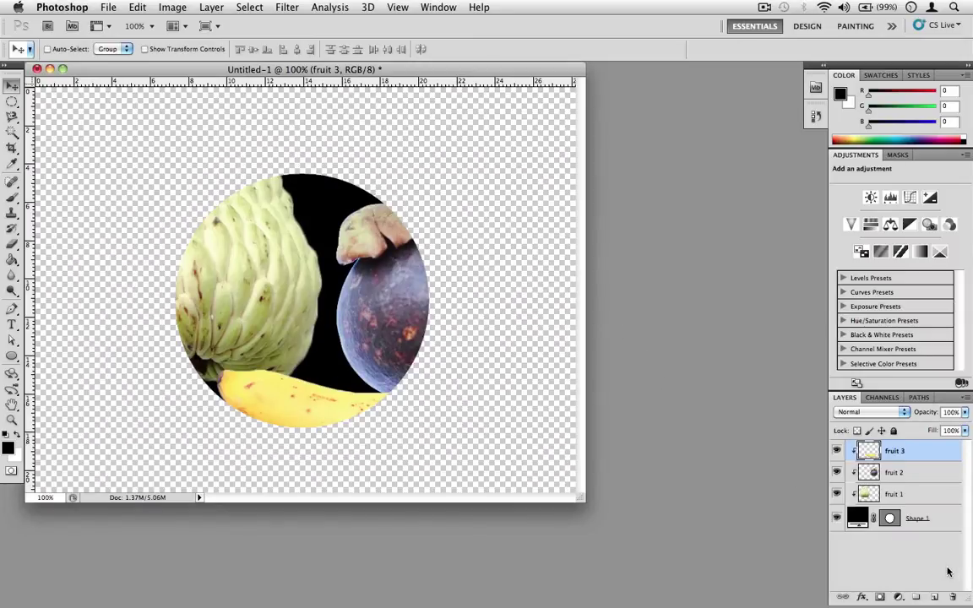
{"action": "left_click", "coordinate": [942, 521]}
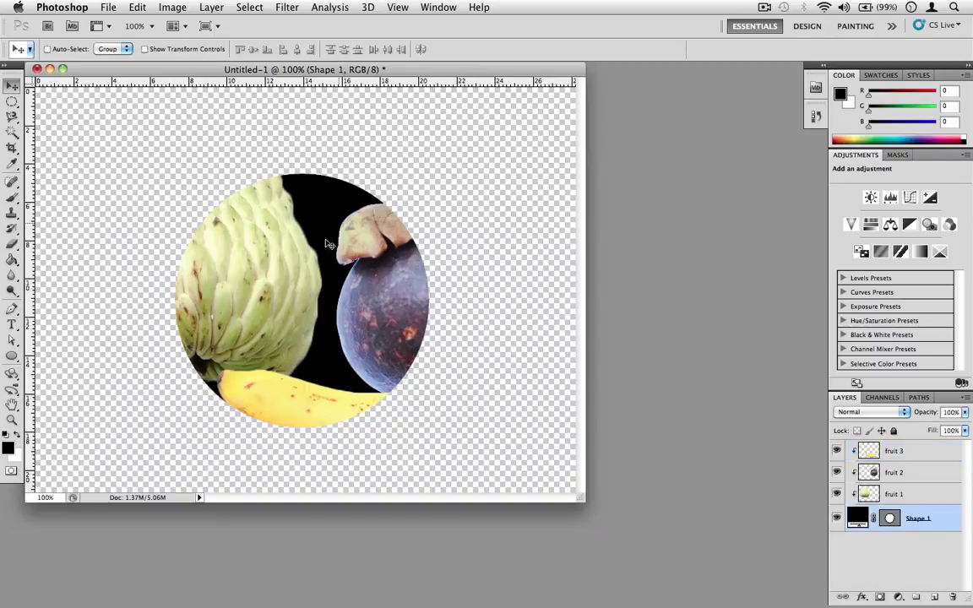
{"action": "left_click_drag", "start_coordinate": [282, 243], "coordinate": [302, 270]}
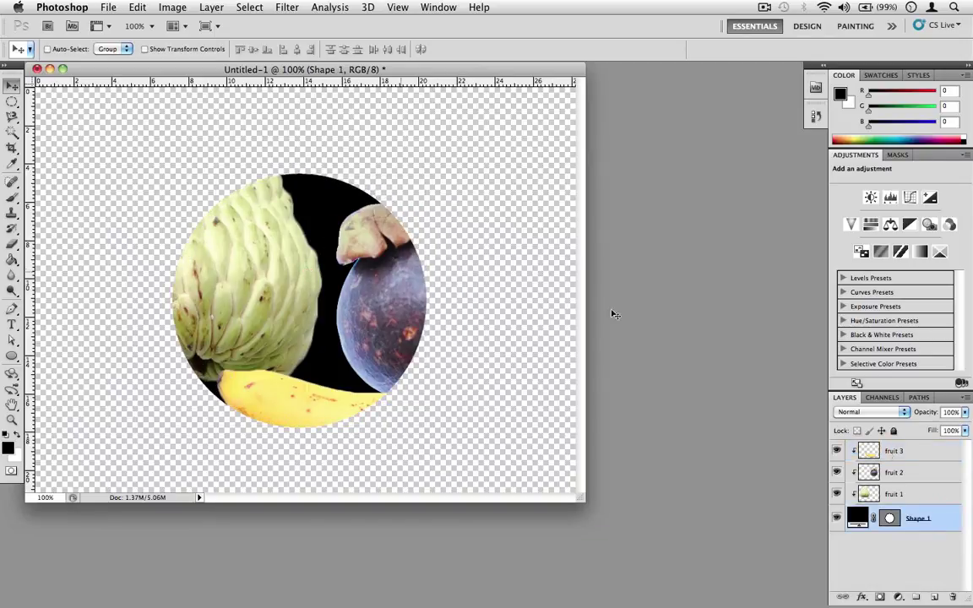
Reposition the custard apple, mangosteen and banana to fill the circle's gaps.
{"action": "left_click", "coordinate": [916, 497]}
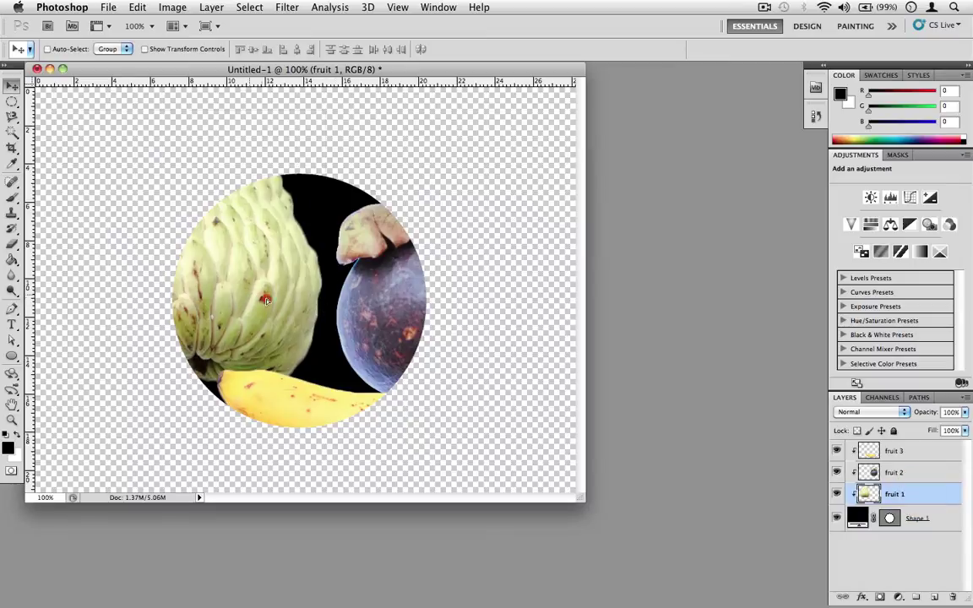
{"action": "left_click_drag", "start_coordinate": [333, 336], "coordinate": [337, 340]}
{"action": "left_click", "coordinate": [920, 473]}
{"action": "left_click_drag", "start_coordinate": [414, 337], "coordinate": [364, 299]}
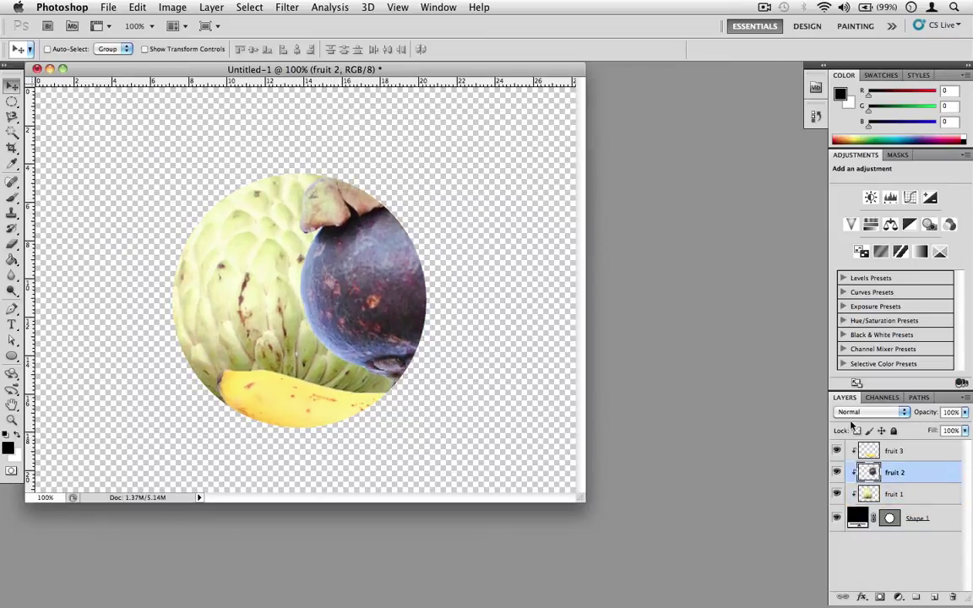
{"action": "left_click", "coordinate": [879, 450]}
{"action": "left_click_drag", "start_coordinate": [275, 361], "coordinate": [251, 364]}
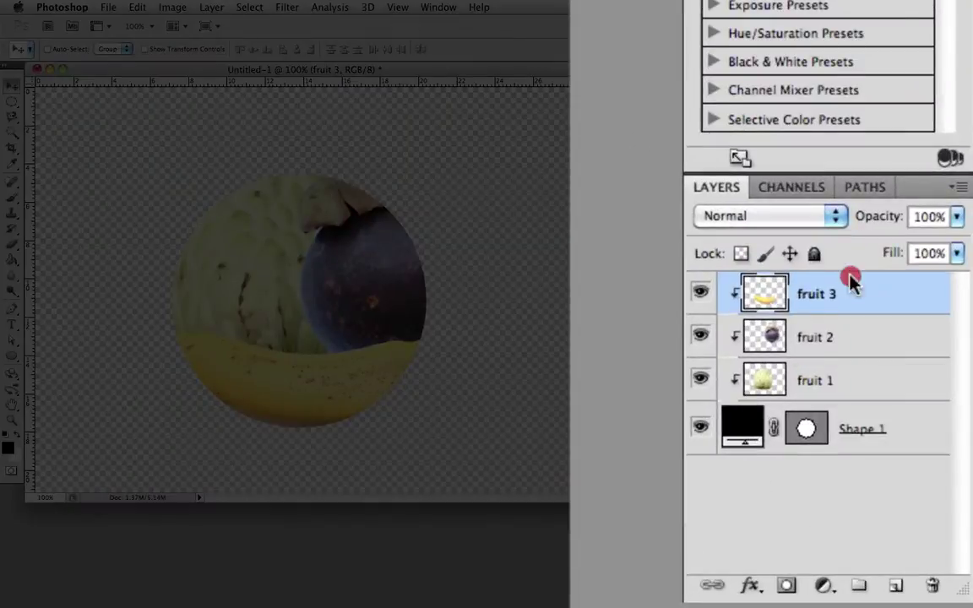
Release the banana layer (fruit 3) from the clipping mask.
{"action": "right_click", "coordinate": [910, 445]}
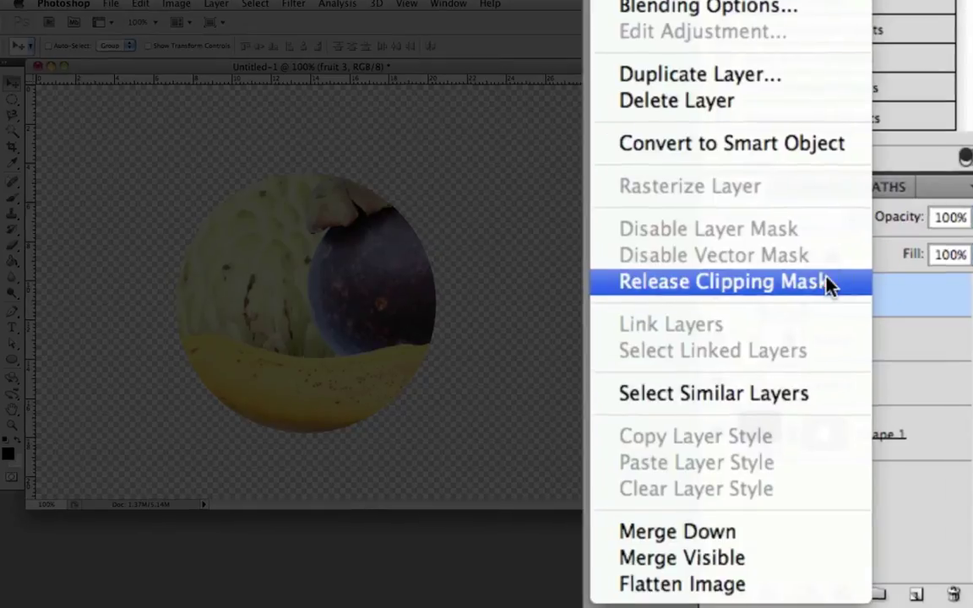
{"action": "left_click", "coordinate": [809, 281]}
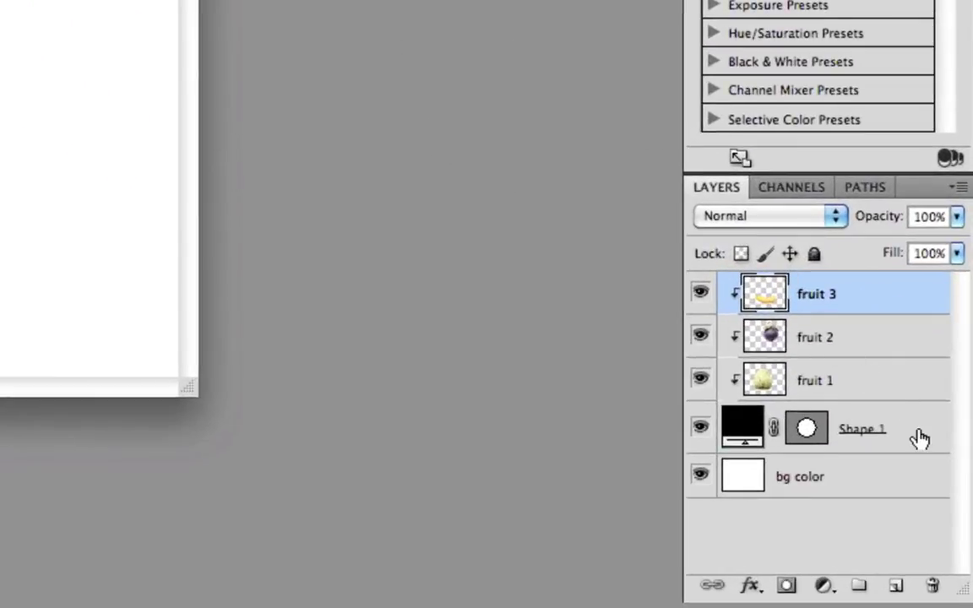
Rasterize Shape 1 and apply a Gaussian Blur with a 15-pixel radius.
{"action": "left_click", "coordinate": [946, 521]}
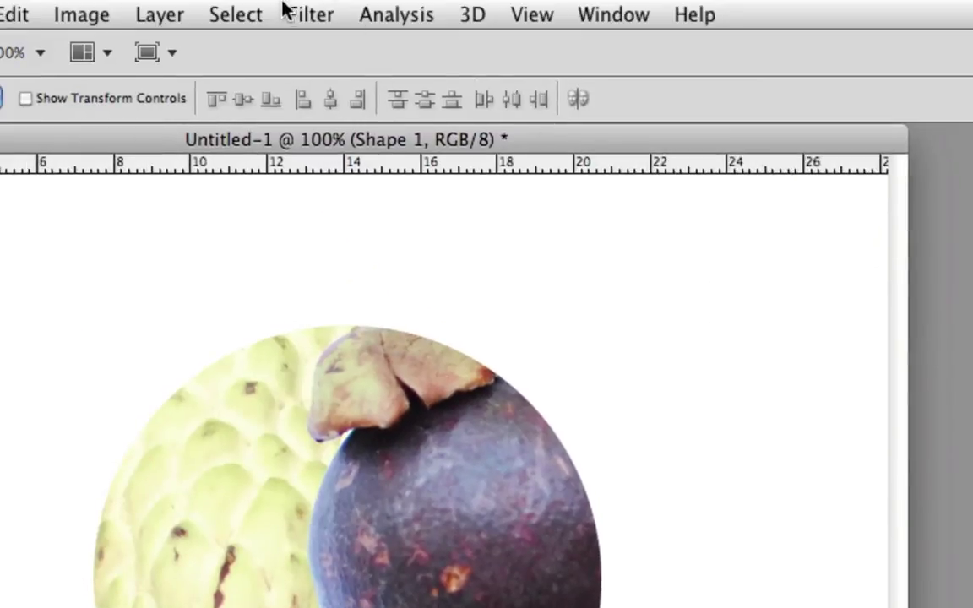
{"action": "left_click", "coordinate": [291, 11]}
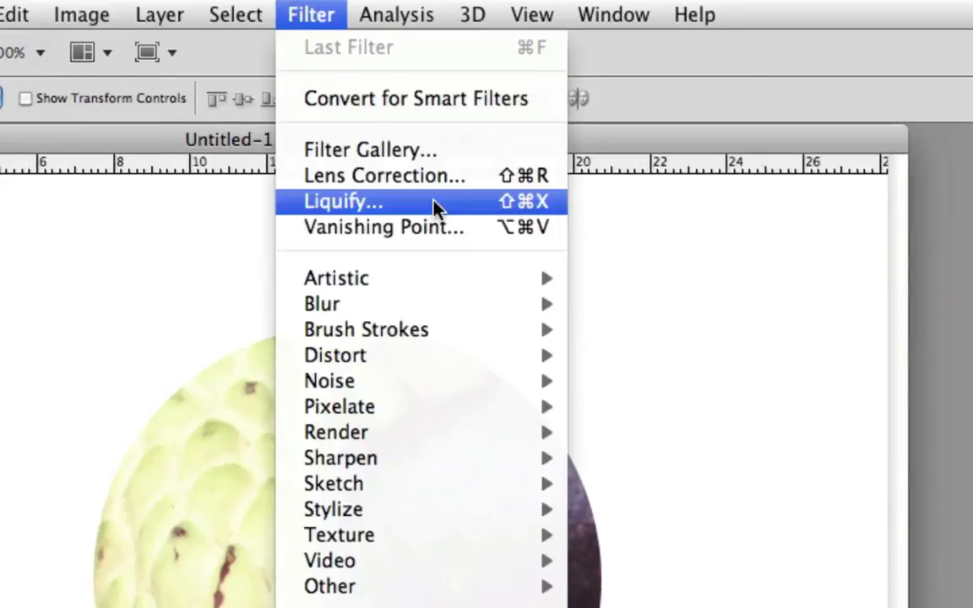
{"action": "mouse_move", "coordinate": [452, 304]}
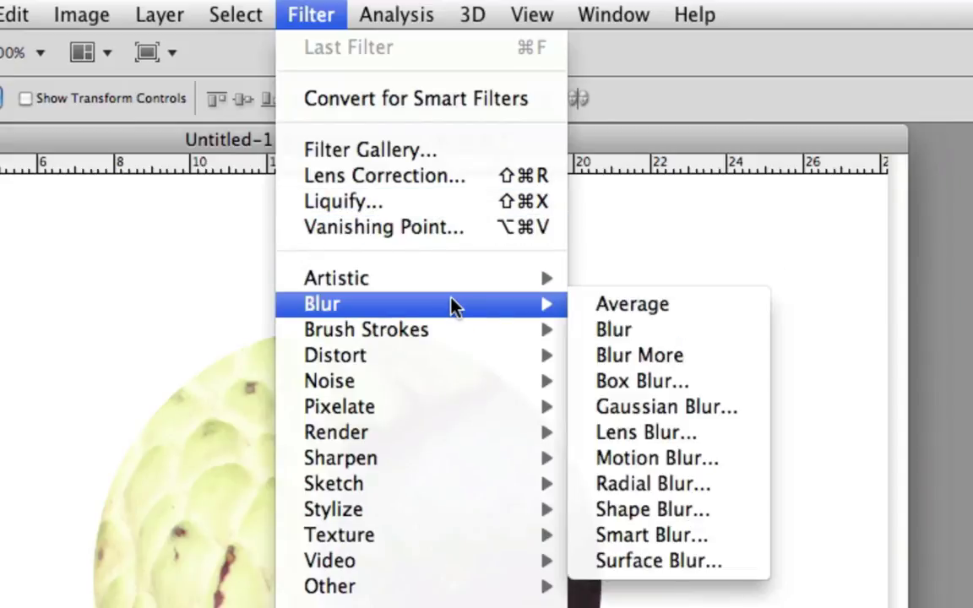
{"action": "left_click", "coordinate": [672, 409]}
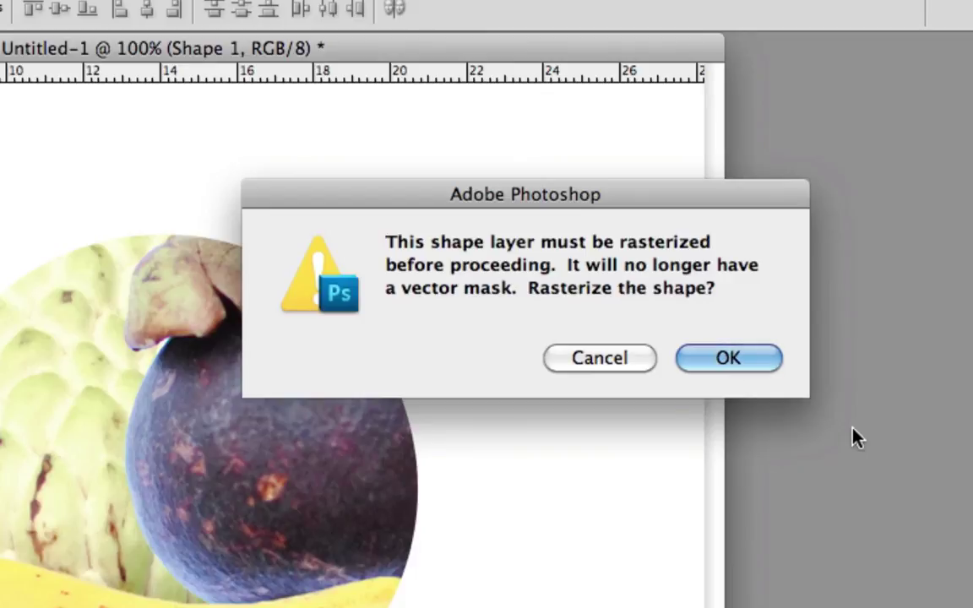
{"action": "left_click", "coordinate": [766, 366]}
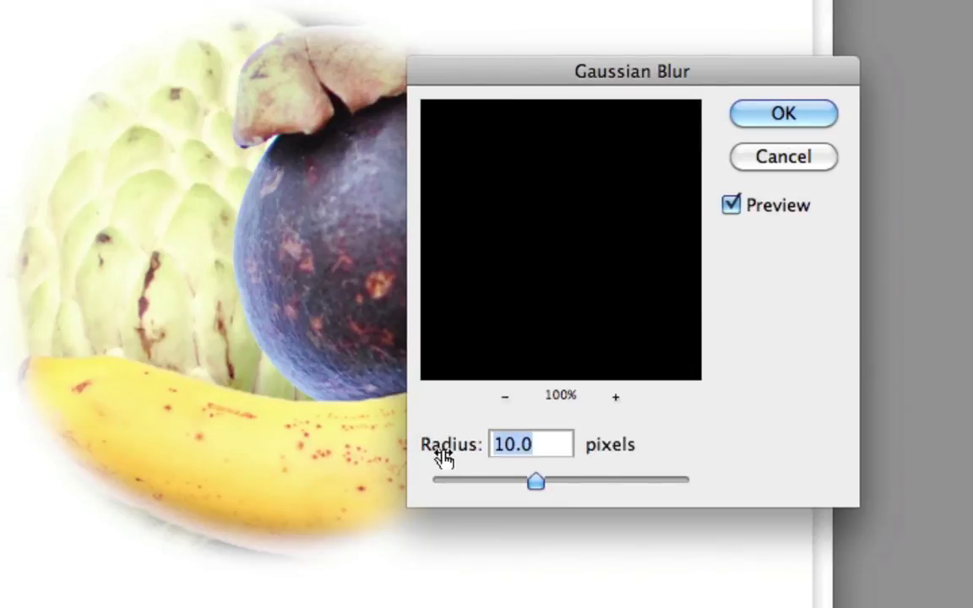
{"action": "type", "text": "15"}
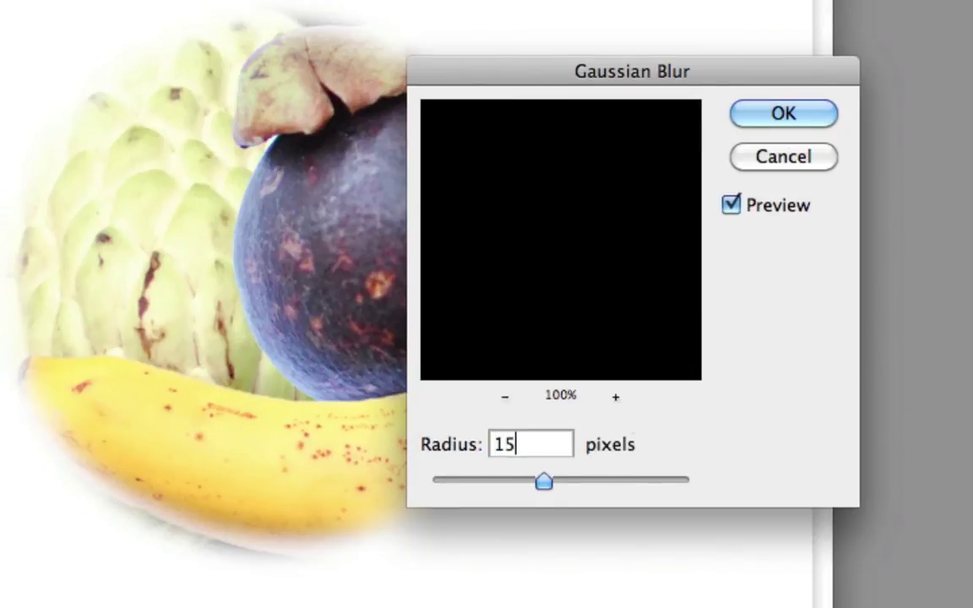
{"action": "left_click", "coordinate": [783, 115]}
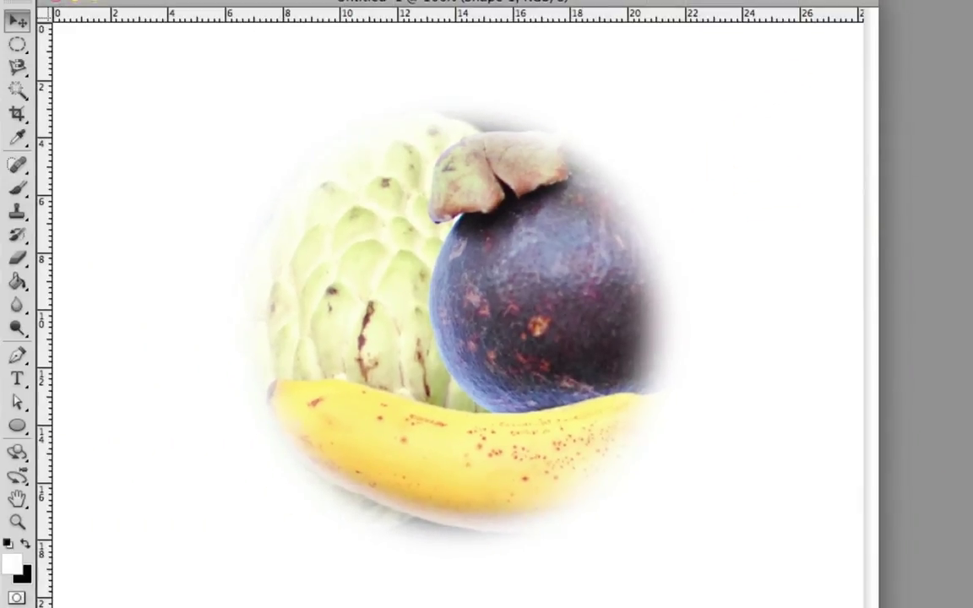